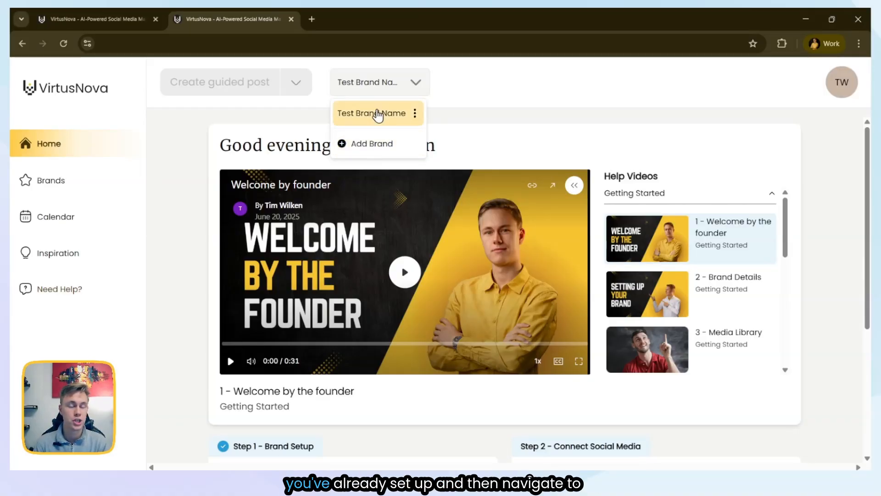
Start adding a new brand and enter Pizza Store as its business name.
click(378, 114)
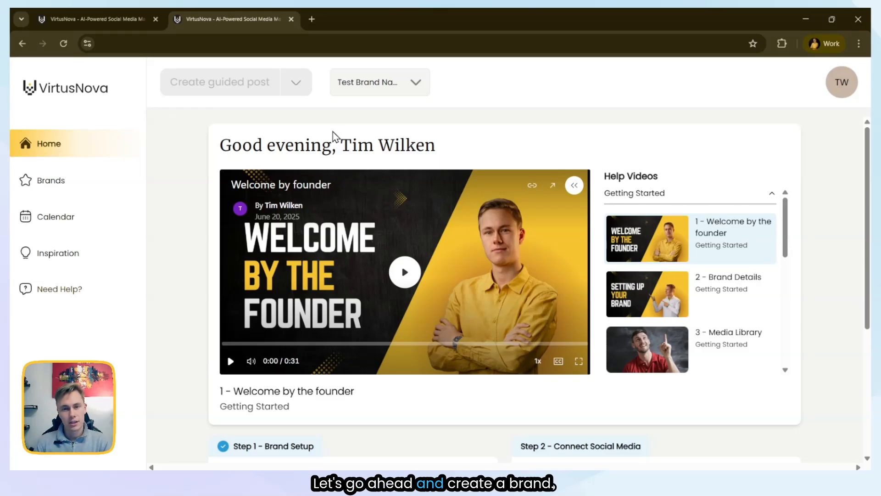
click(364, 92)
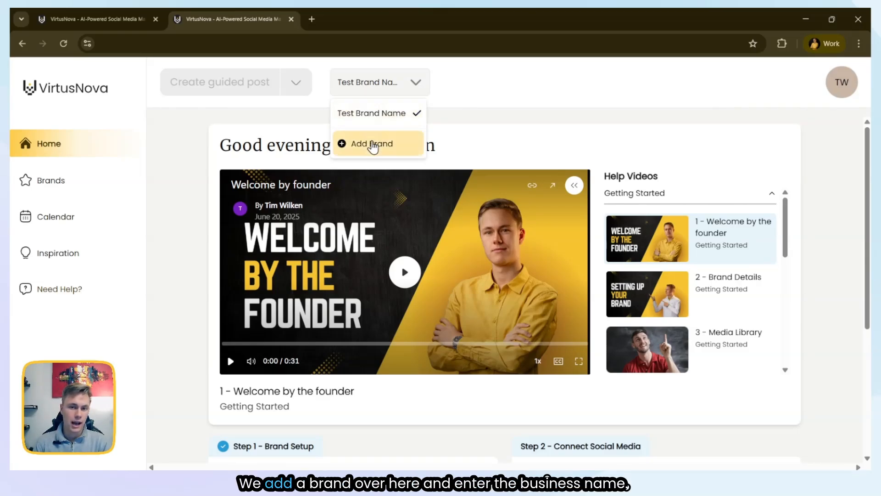
click(370, 144)
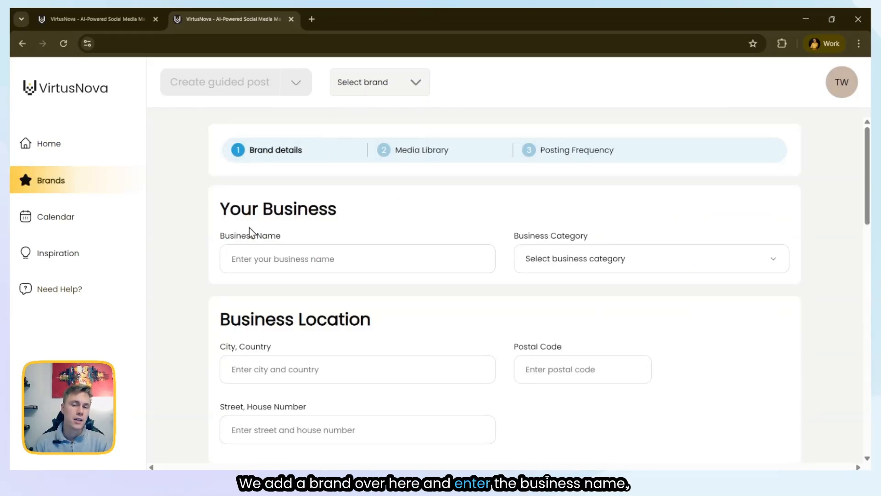
click(248, 265)
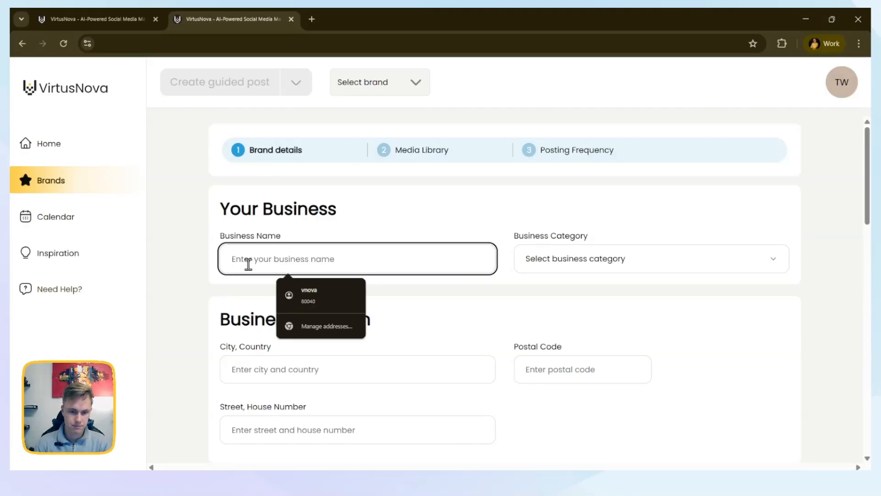
text(Pi)
click(300, 307)
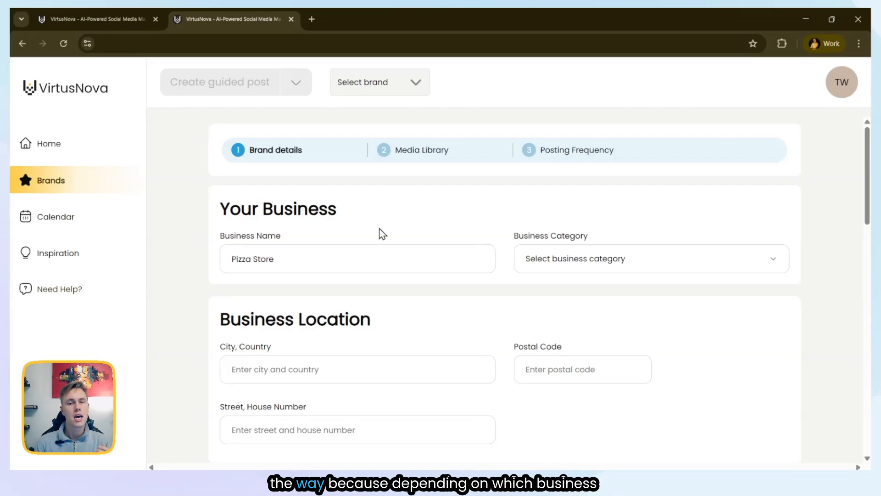
Set the business category to Restaurant from the Food & Beverage group.
click(560, 264)
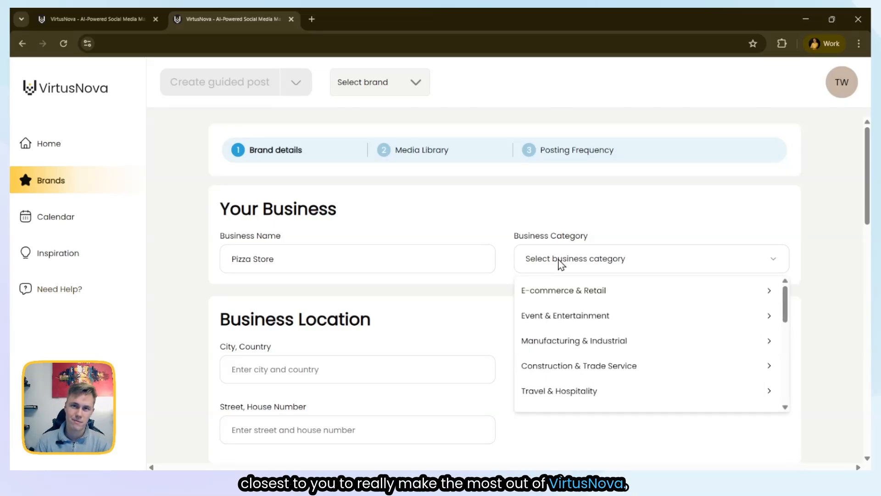
scroll(568, 316, down, 5)
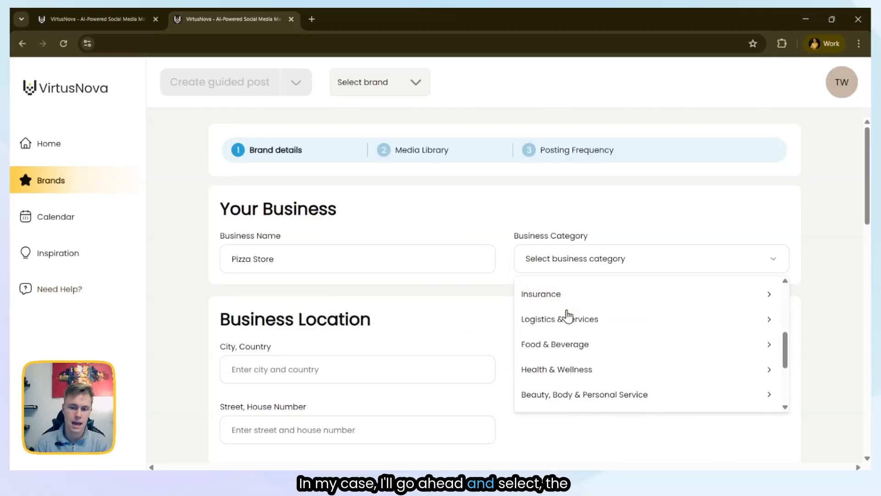
scroll(569, 316, down, 5)
scroll(569, 317, up, 3)
mouse_move(572, 337)
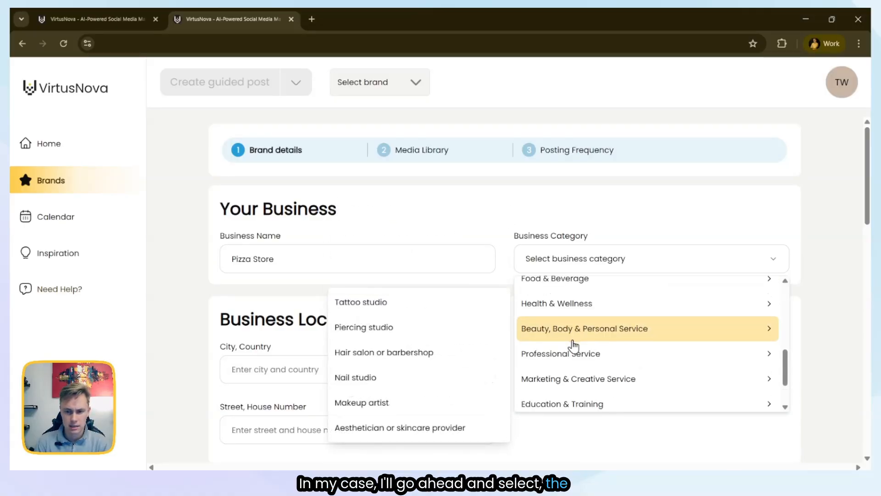
scroll(574, 345, up, 2)
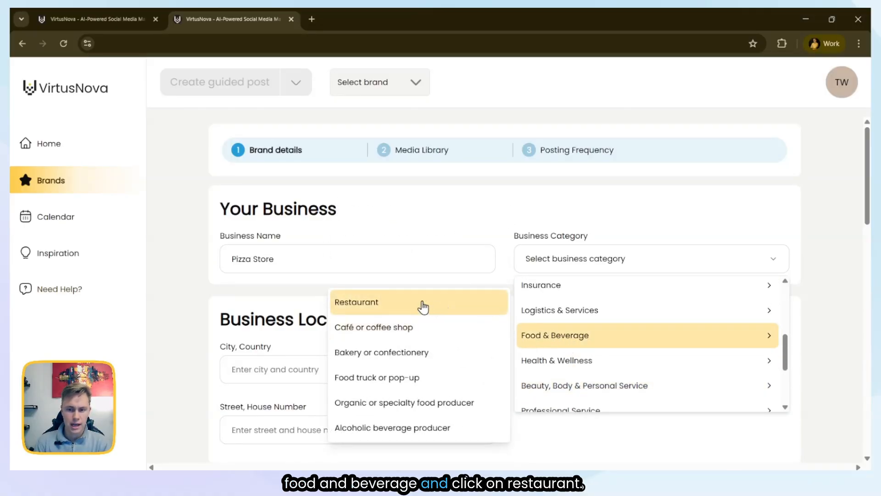
click(422, 304)
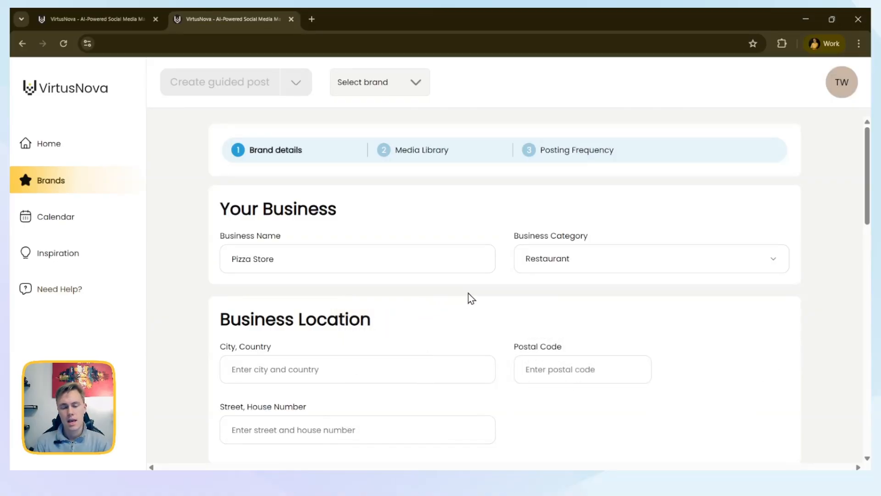
Set the business location's city and country to Berlin, Germany.
scroll(468, 299, down, 1)
scroll(468, 294, down, 1)
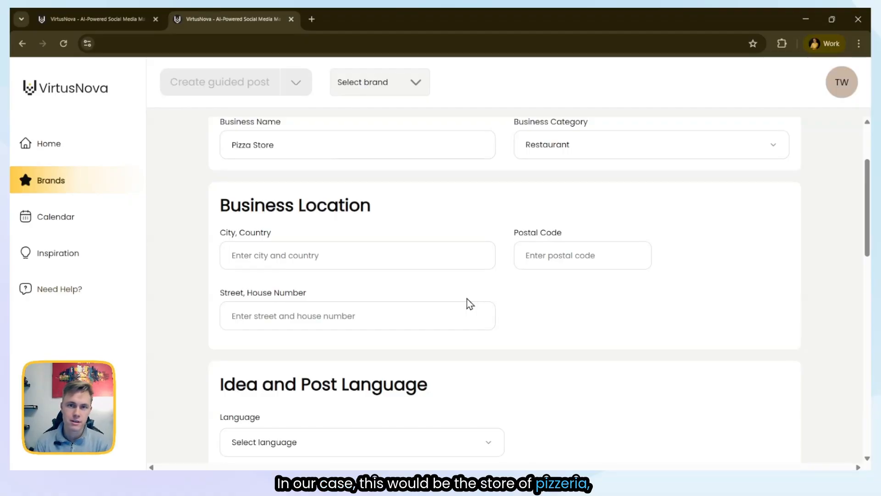
click(327, 259)
text(B)
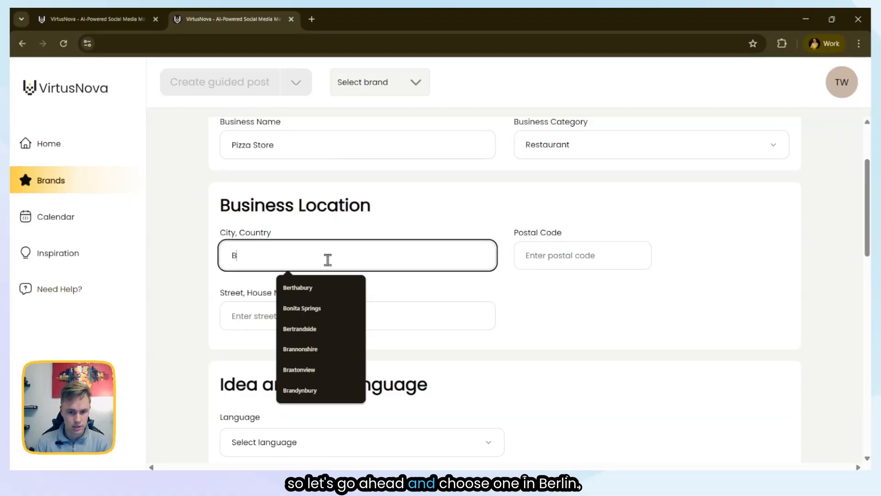
text(Erlin)
click(331, 288)
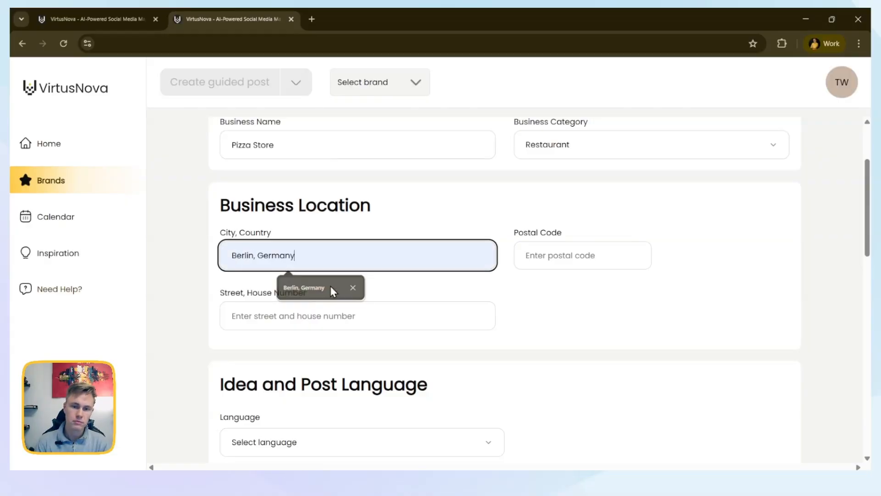
Fill in the business location's postal code and its street with house number.
click(546, 257)
text(1234)
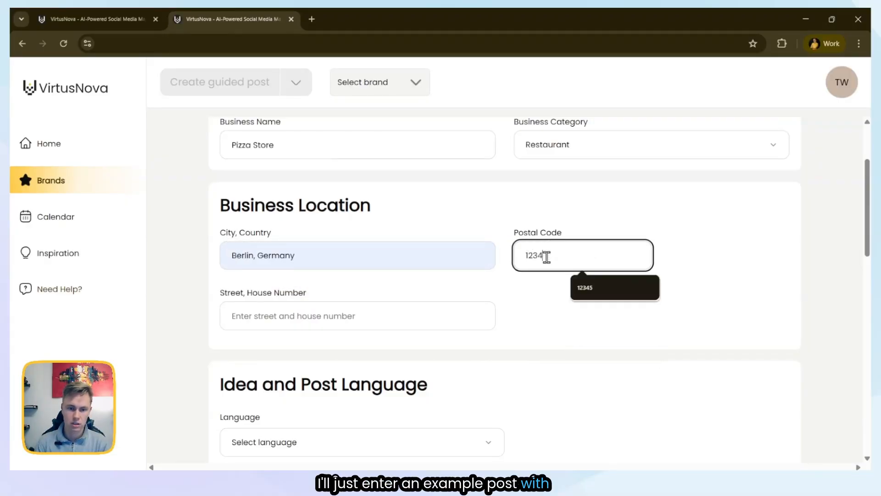
click(381, 315)
text(Stree)
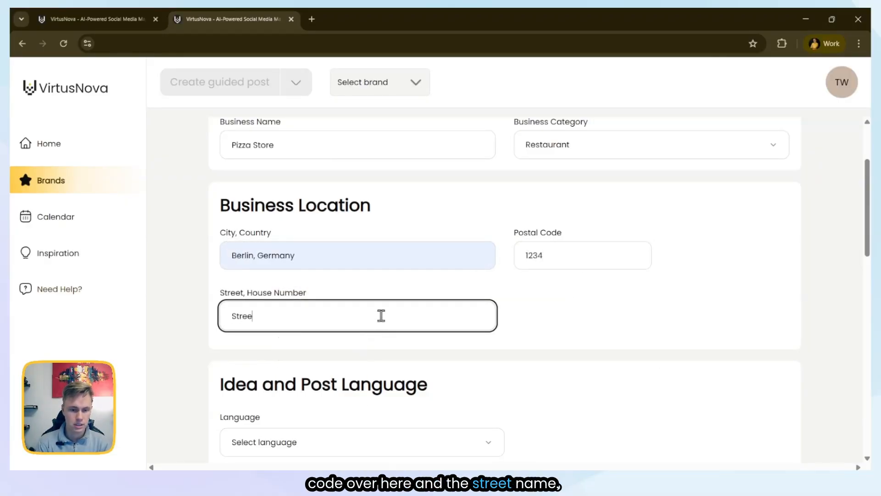
text(t Name,)
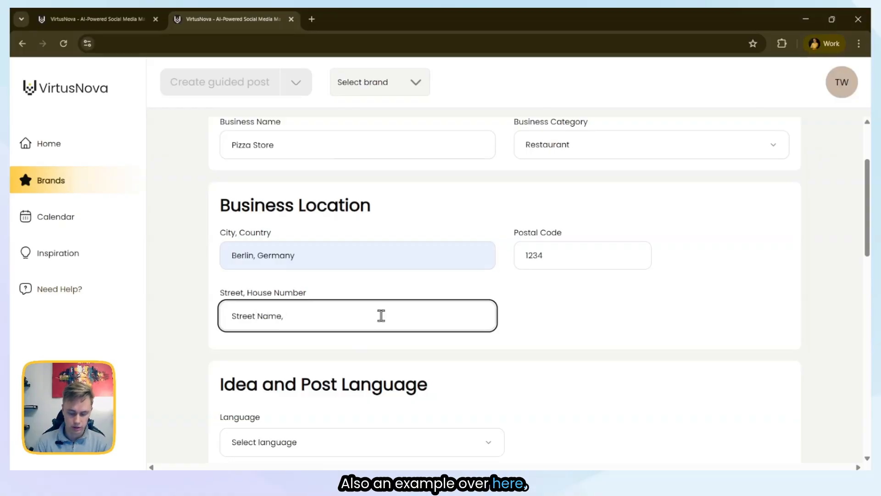
text( 19A)
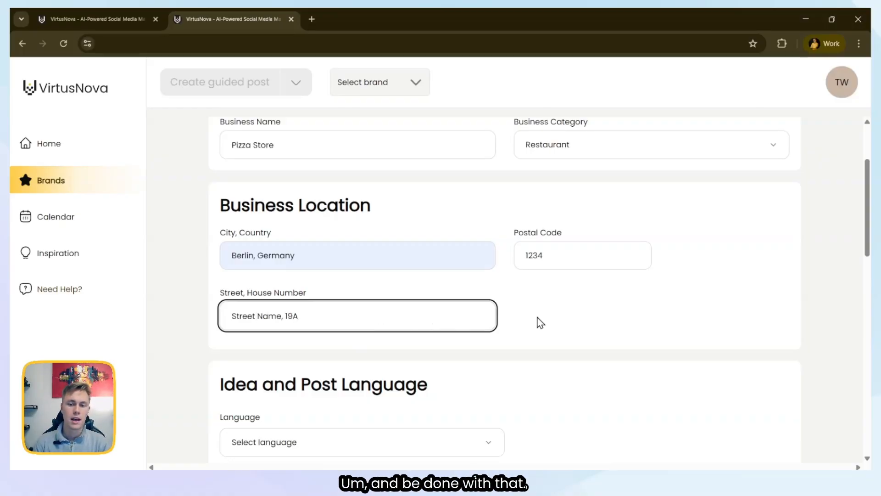
click(538, 318)
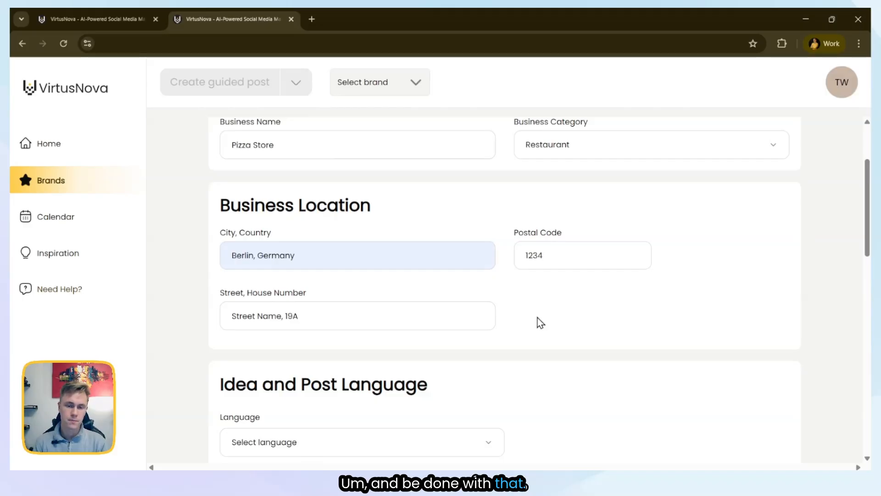
Set the idea and post language to English.
scroll(542, 302, down, 5)
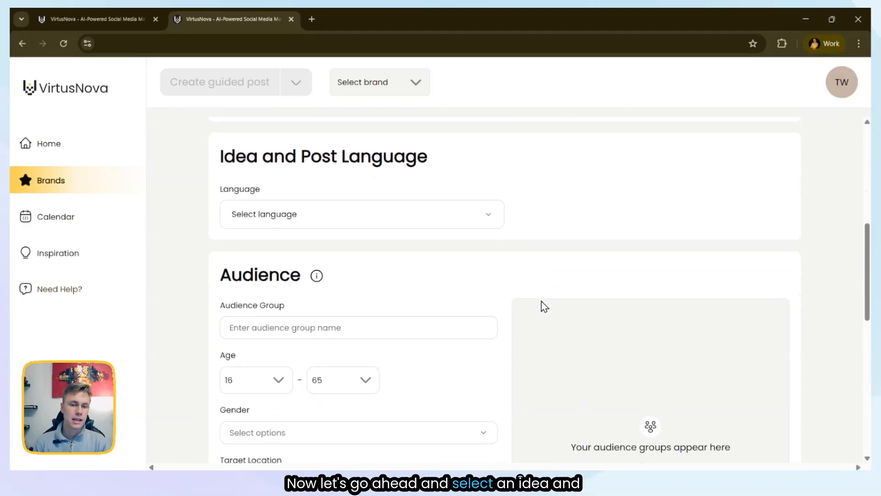
click(353, 226)
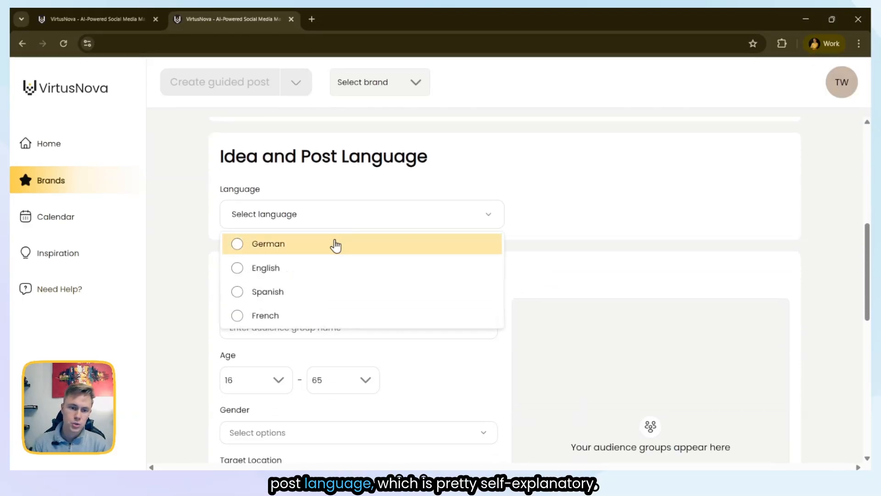
click(294, 270)
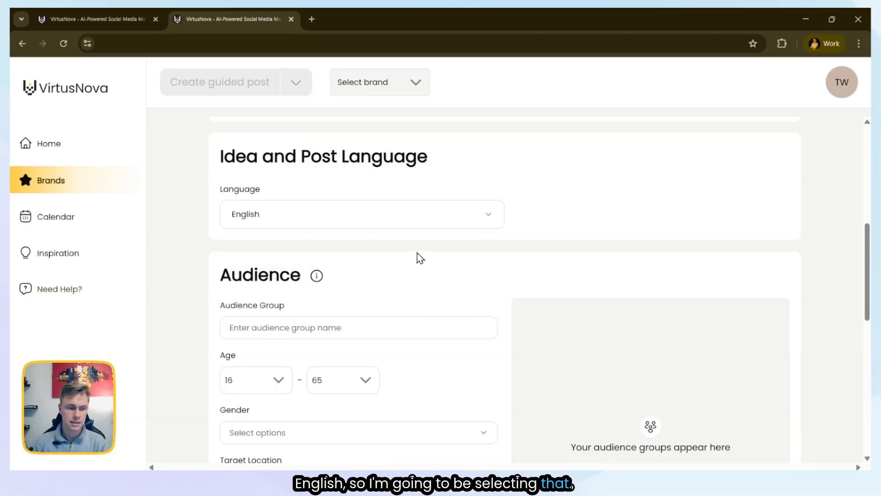
Name the new audience group Staff Members.
scroll(608, 308, up, 5)
scroll(607, 308, down, 7)
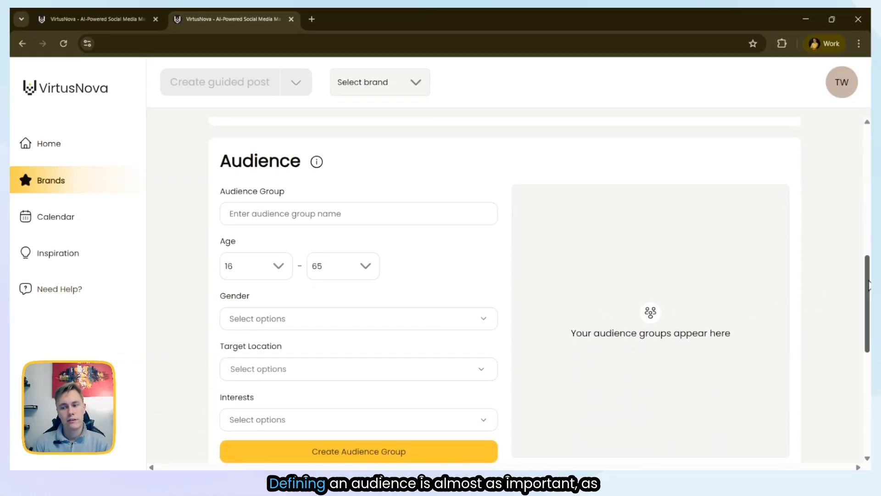
drag(869, 280, 867, 283)
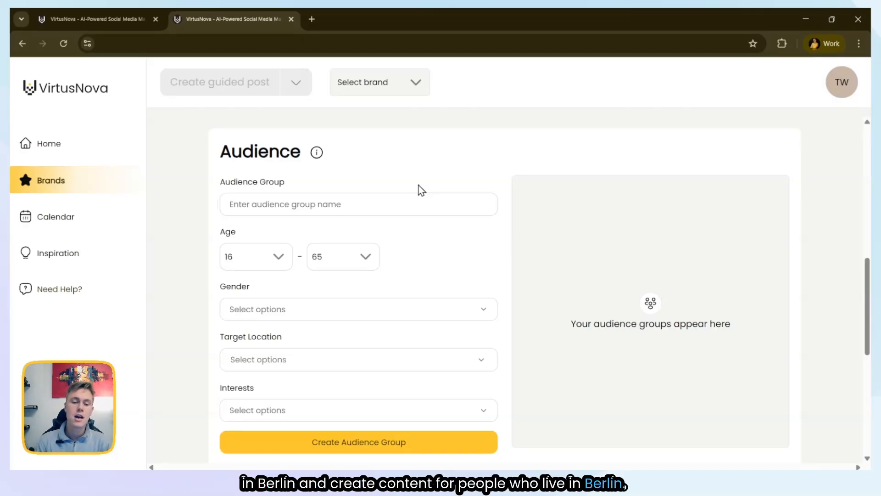
click(369, 199)
click(319, 256)
key(BackSpace)
key(BackSpace)
key(BackSpace)
key(BackSpace)
key(BackSpace)
key(BackSpace)
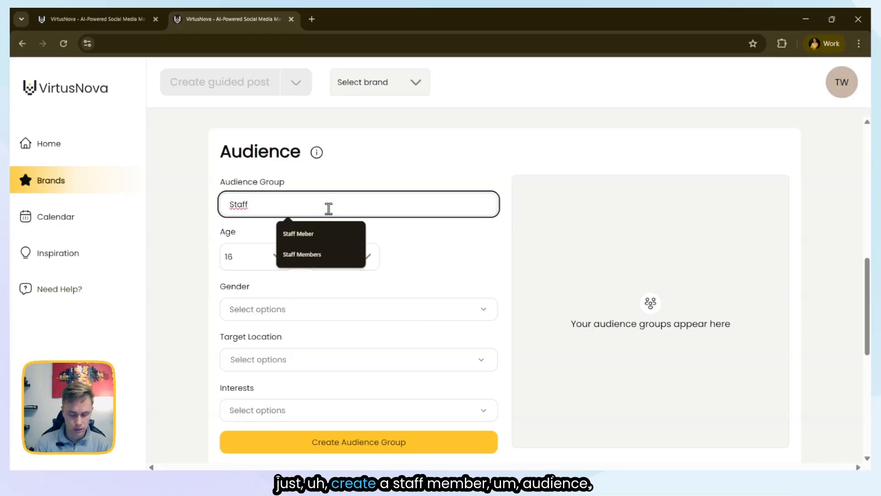
text(Membe)
key(Down)
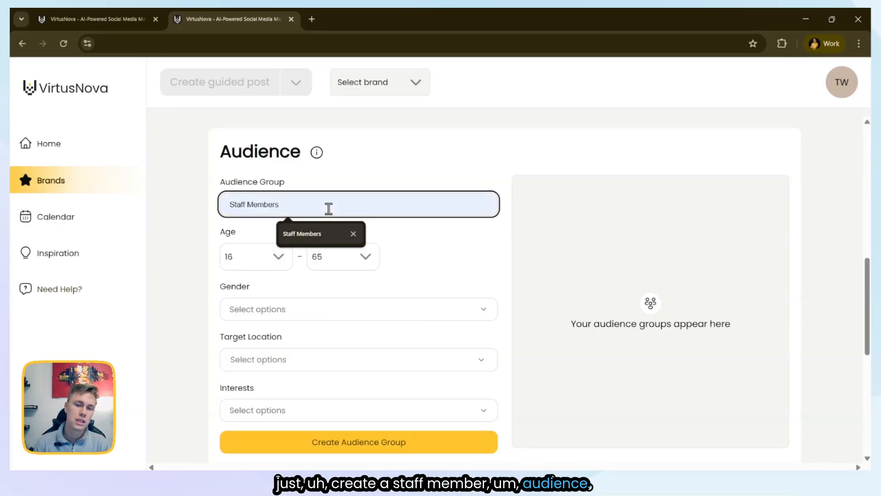
key(Tab)
Set the Staff Members audience's age range to 18 through 43.
click(251, 260)
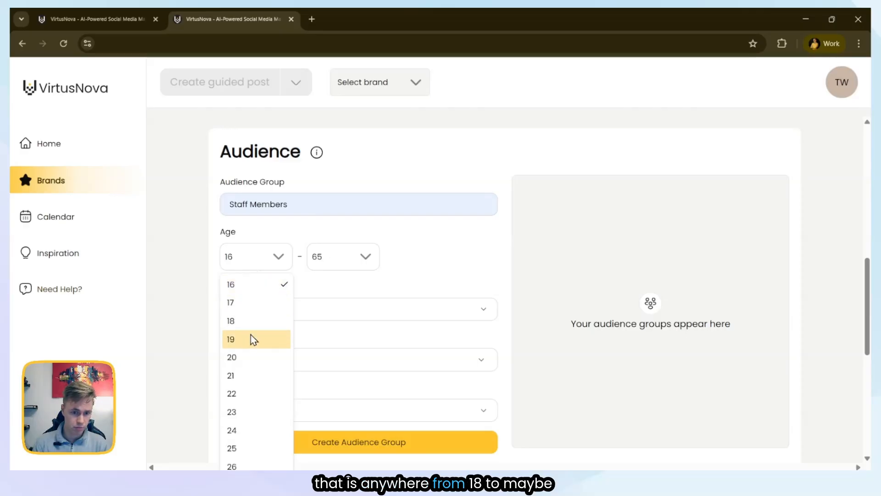
click(250, 320)
click(354, 260)
scroll(356, 356, up, 6)
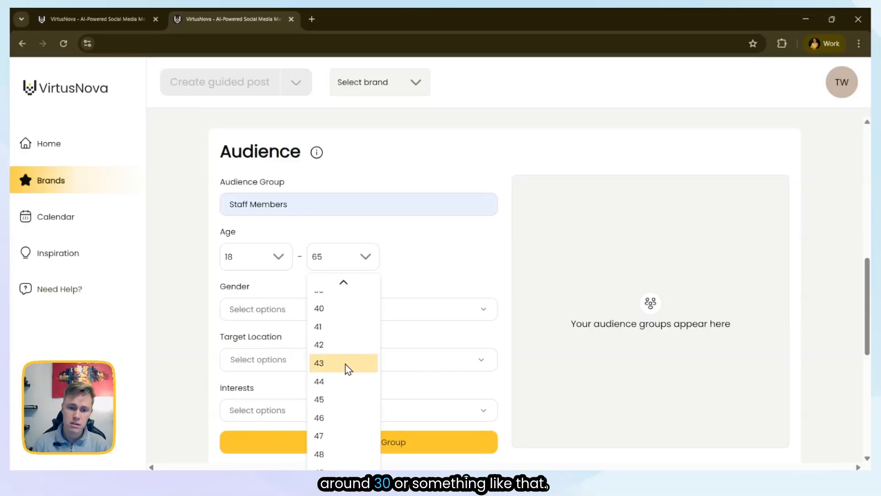
click(348, 368)
Set the audience's gender to Male and Female and its target location to Berlin, Germany.
click(328, 310)
click(254, 136)
click(259, 154)
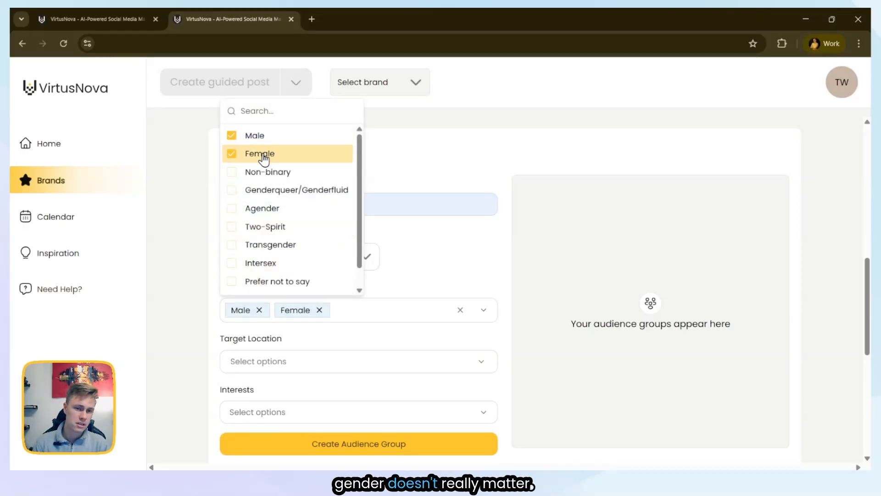
click(176, 262)
click(257, 367)
text(Berlin)
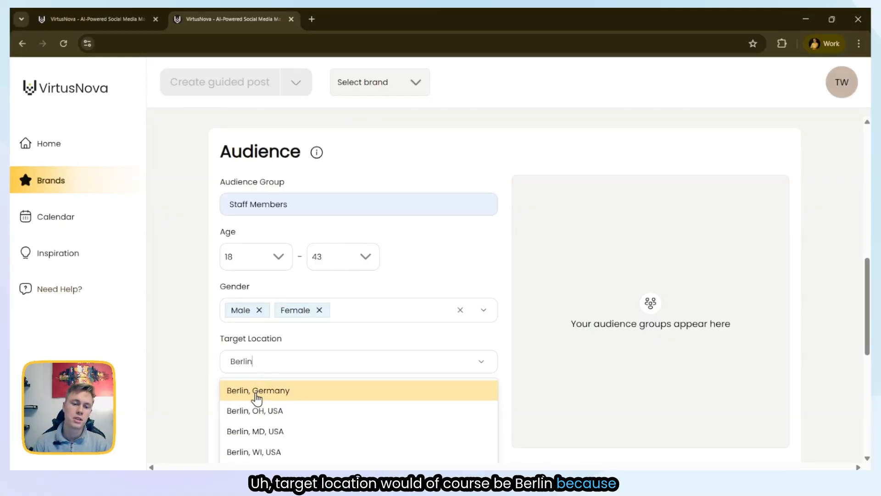
click(231, 392)
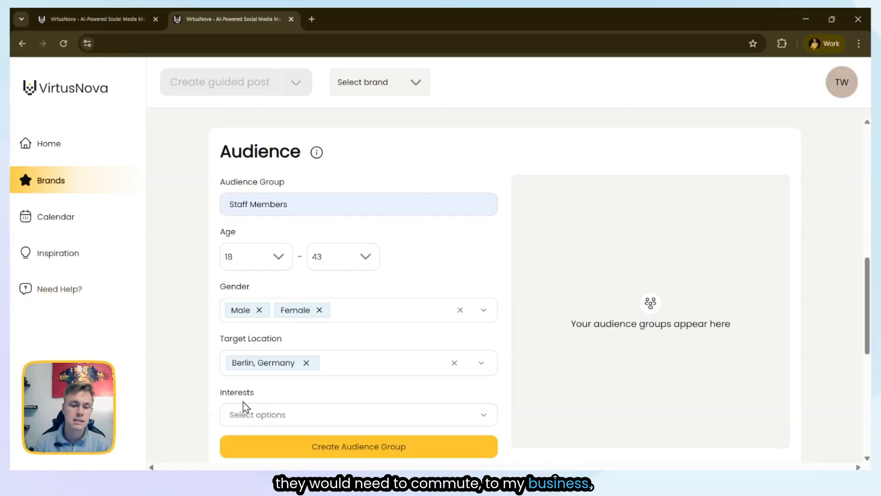
Add the custom interest Italian food to the Staff Members audience.
click(244, 417)
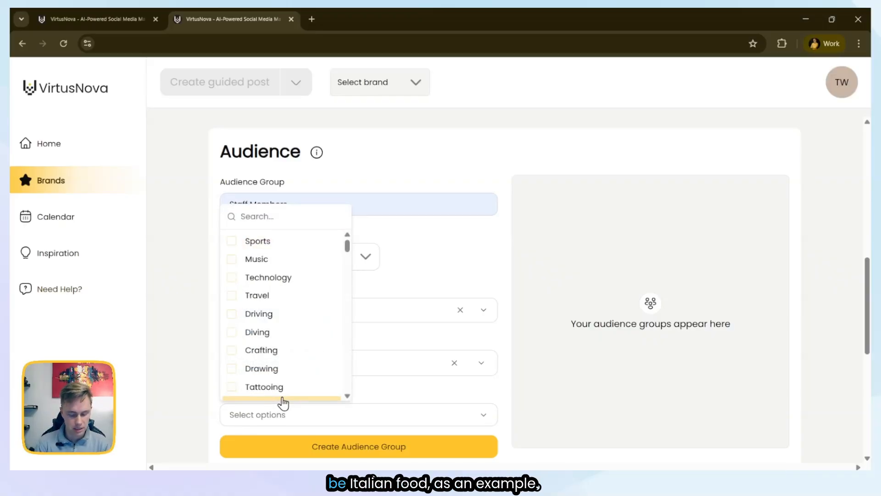
text(Itali)
key(BackSpace)
key(BackSpace)
key(BackSpace)
key(BackSpace)
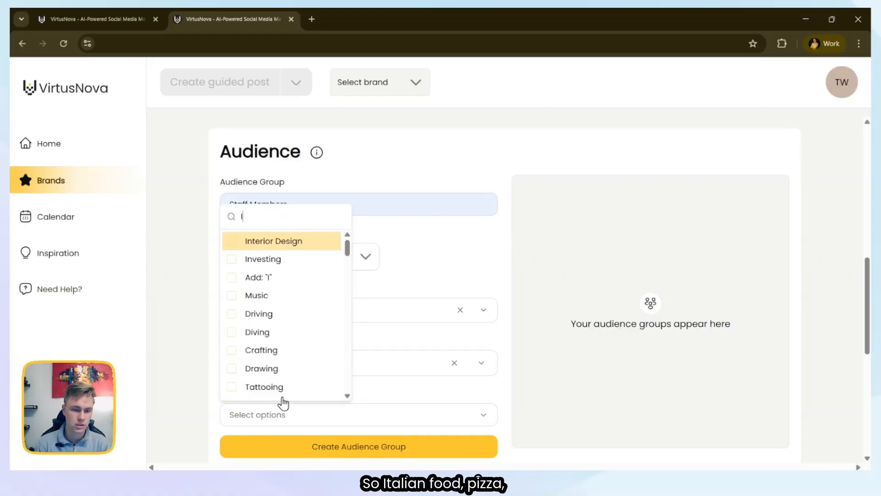
text(talian )
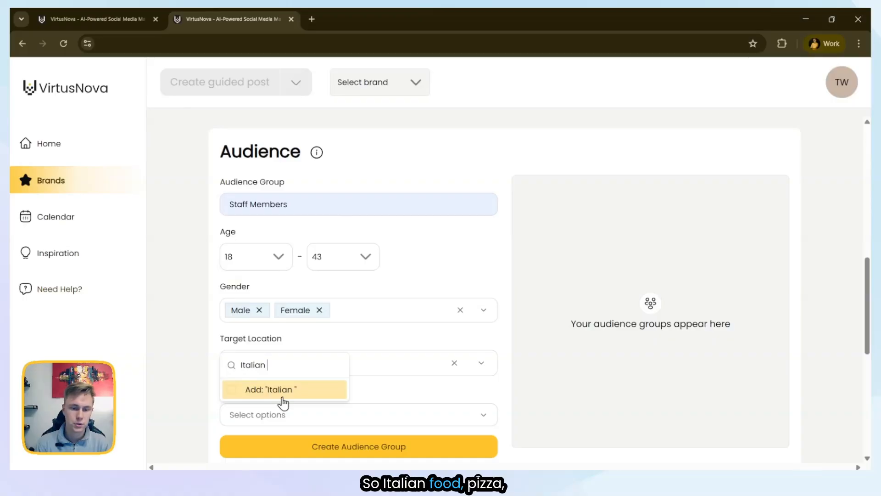
text(food)
click(282, 397)
Add the custom interests Pizza and Customer Care to the Staff Members audience.
text(P)
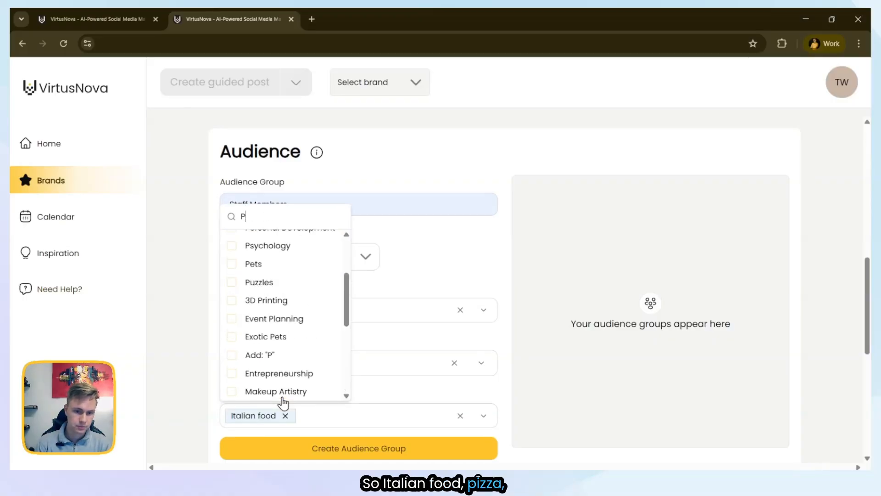
key(BackSpace)
text(Pizza)
click(282, 397)
text(C)
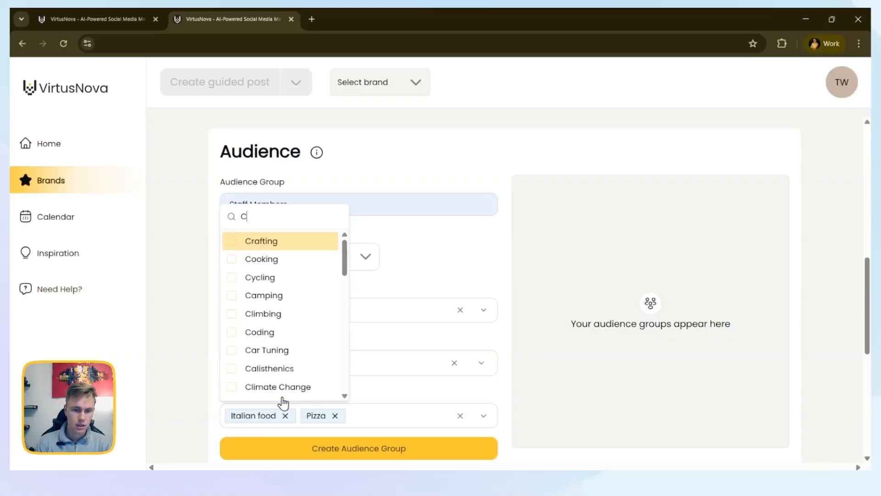
text(ustomer Care)
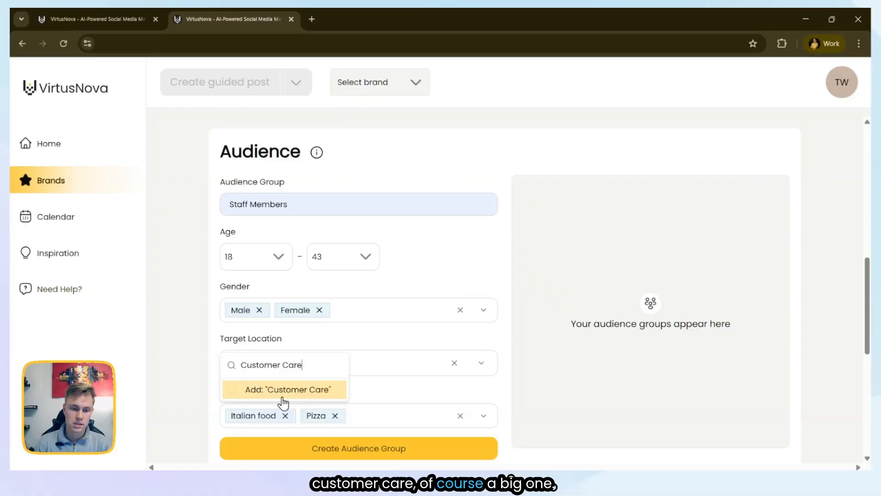
click(283, 398)
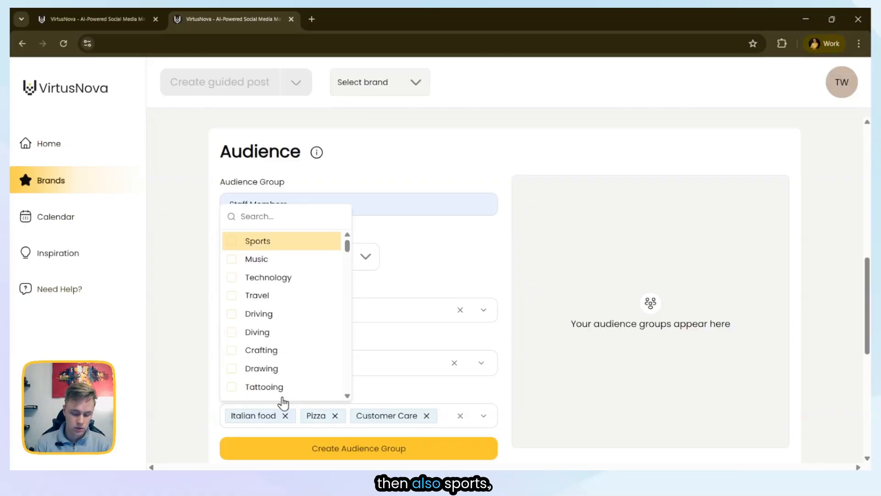
Add the custom interests Sport and Social Activities to the Staff Members audience.
text(Sport)
click(282, 398)
text(Soci)
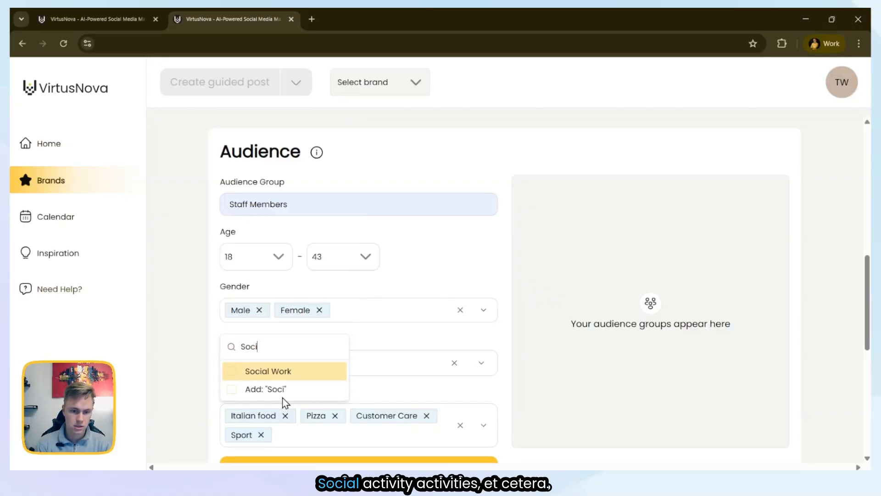
text(al Activ)
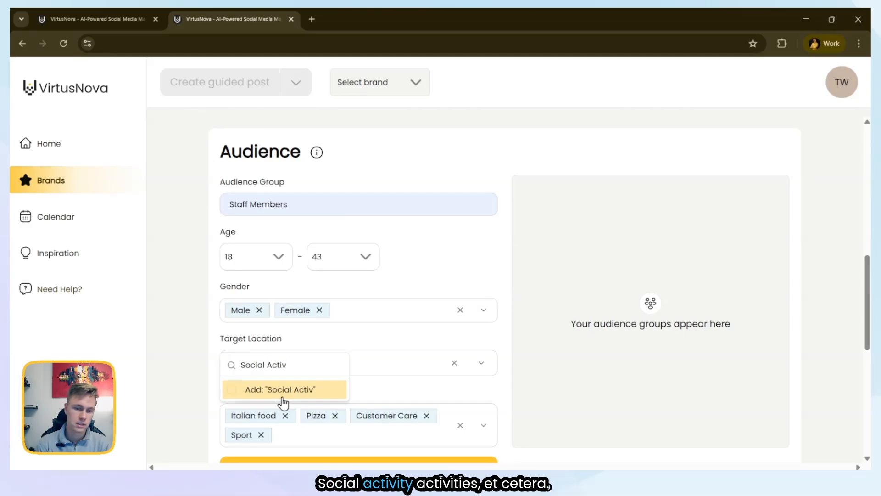
key(BackSpace)
key(BackSpace)
key(BackSpace)
key(BackSpace)
key(BackSpace)
text(Activiti)
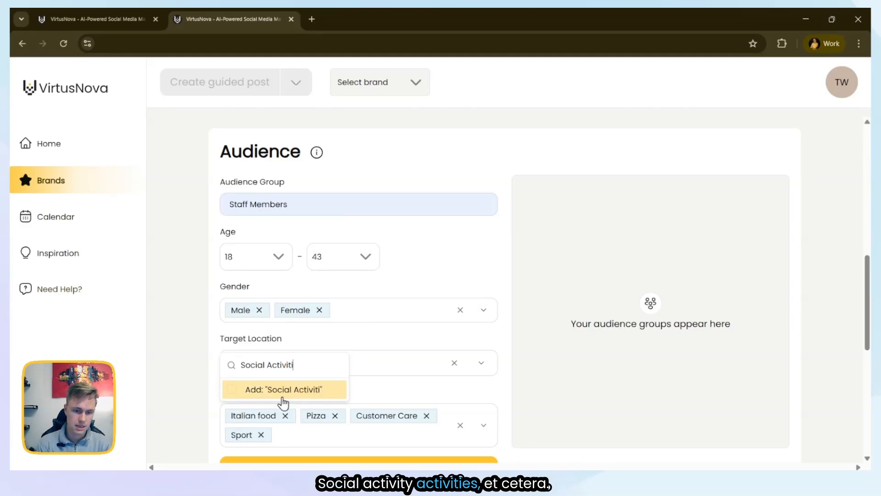
text(es)
click(282, 397)
click(182, 371)
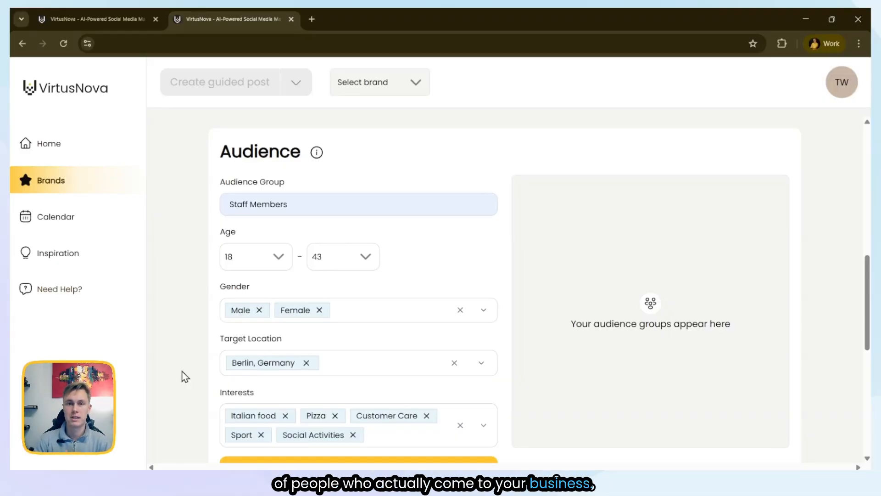
Create the Staff Members audience group from the completed age, gender, location and interest details.
scroll(182, 371, down, 3)
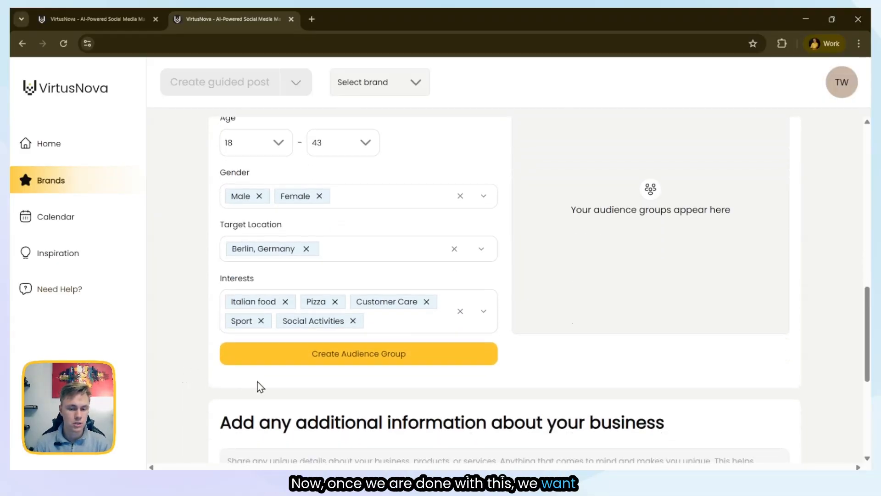
click(362, 354)
scroll(689, 348, up, 3)
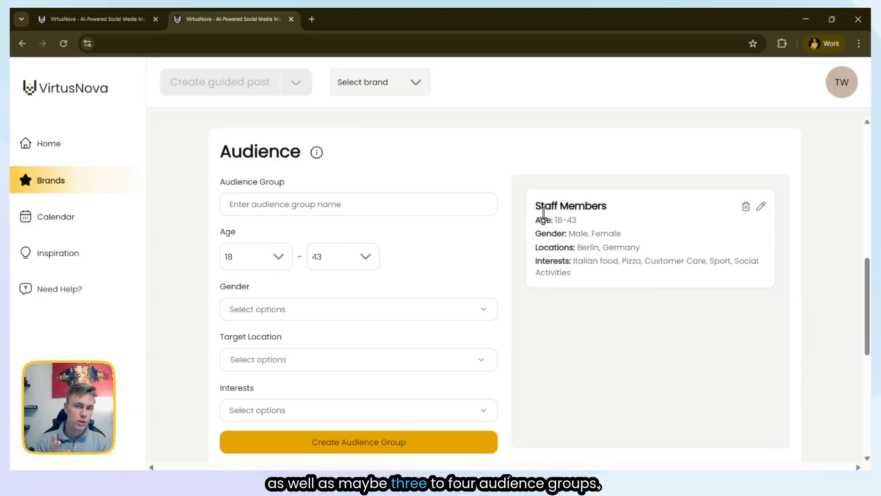
Leave the additional business information empty and proceed from the brand details to the next setup stage.
scroll(514, 234, down, 7)
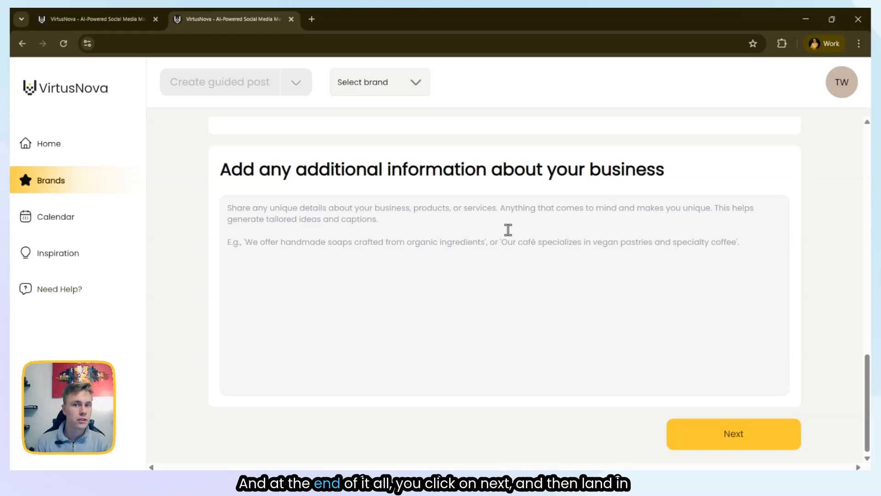
click(789, 426)
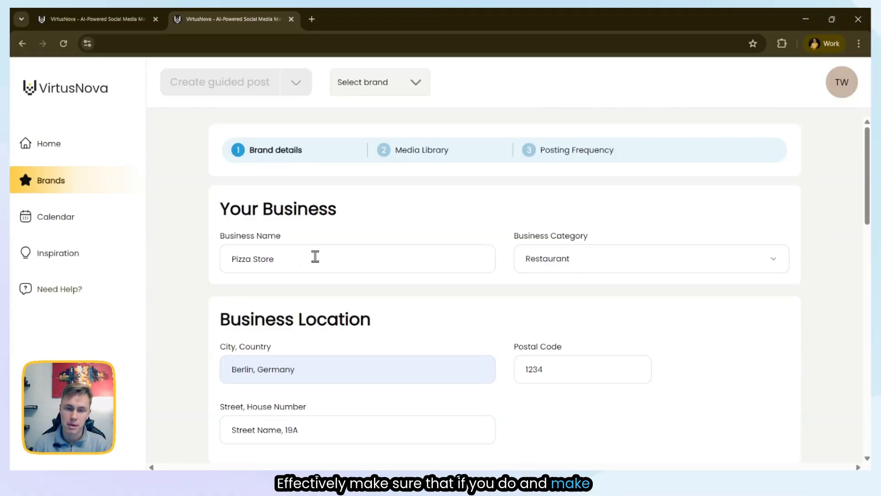
scroll(817, 314, down, 20)
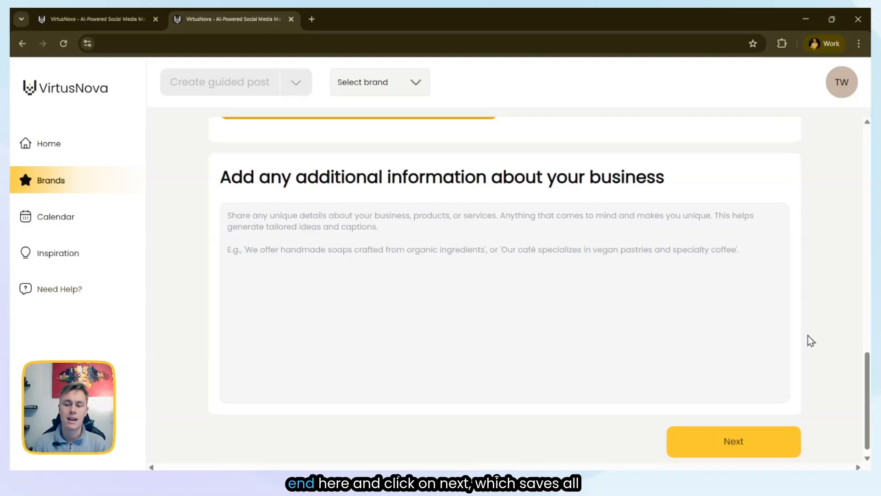